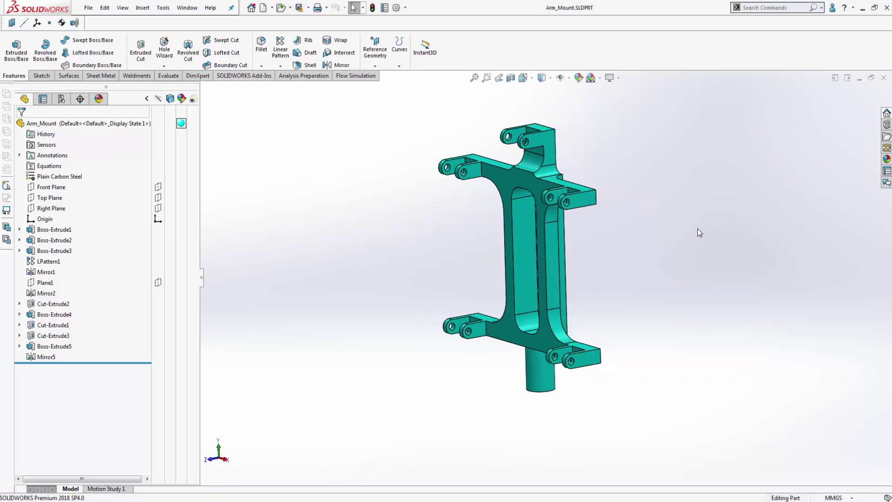
{"action": "middle_click_drag", "start_coordinate": [645, 246], "coordinate": [644, 209]}
{"action": "middle_click_drag", "start_coordinate": [614, 158], "coordinate": [603, 205]}
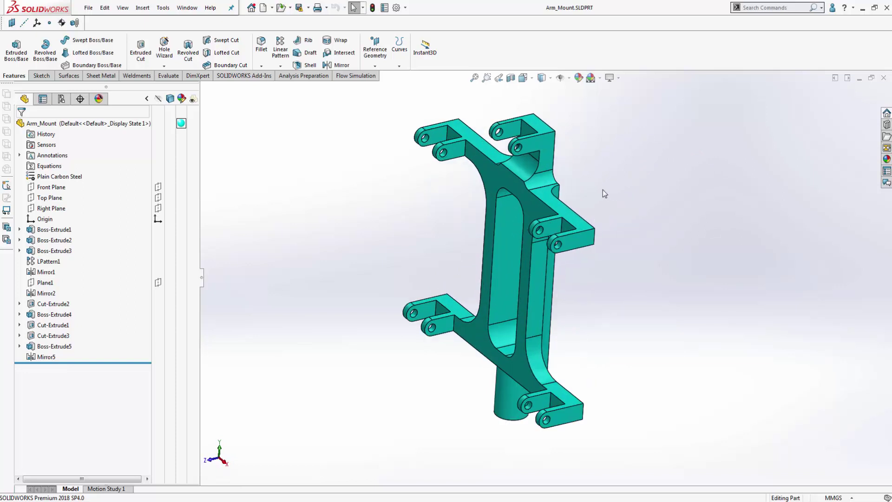
{"action": "scroll", "coordinate": [603, 189], "scroll_direction": "up", "scroll_amount": 1}
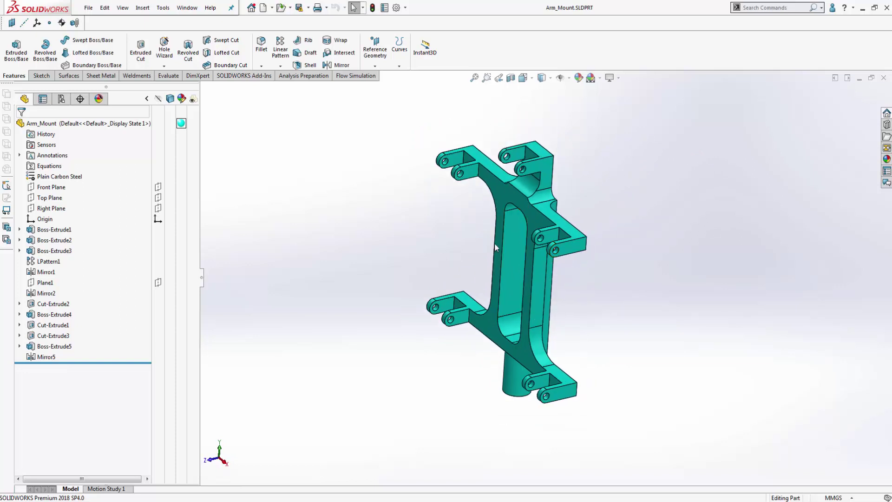
{"action": "middle_click_drag", "start_coordinate": [476, 222], "coordinate": [452, 221]}
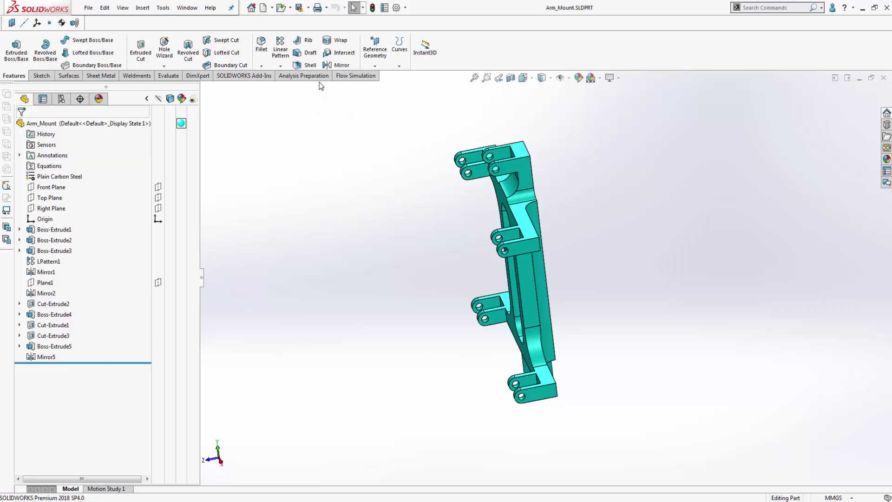
Step: Open the Backup/Recover system options and examine the auto-recover interval and auto-recover folder path
{"action": "left_click", "coordinate": [396, 7]}
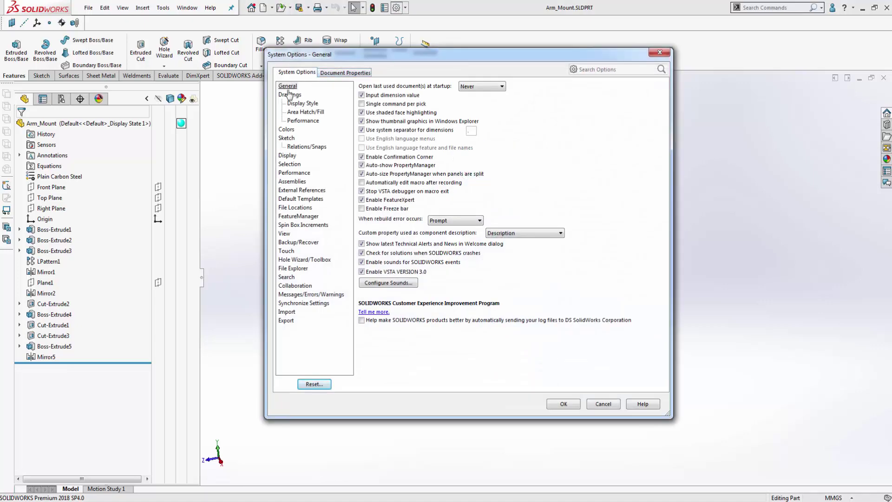
{"action": "left_click", "coordinate": [289, 243]}
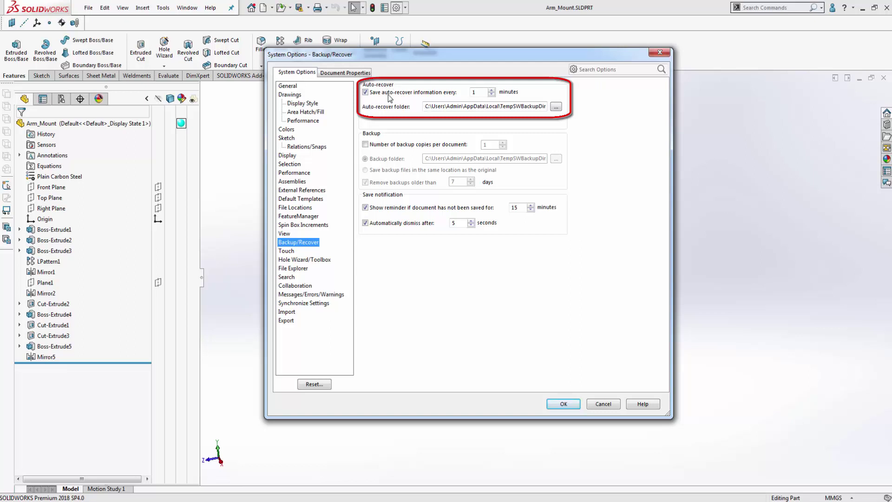
{"action": "left_click_drag", "start_coordinate": [445, 58], "coordinate": [470, 73]}
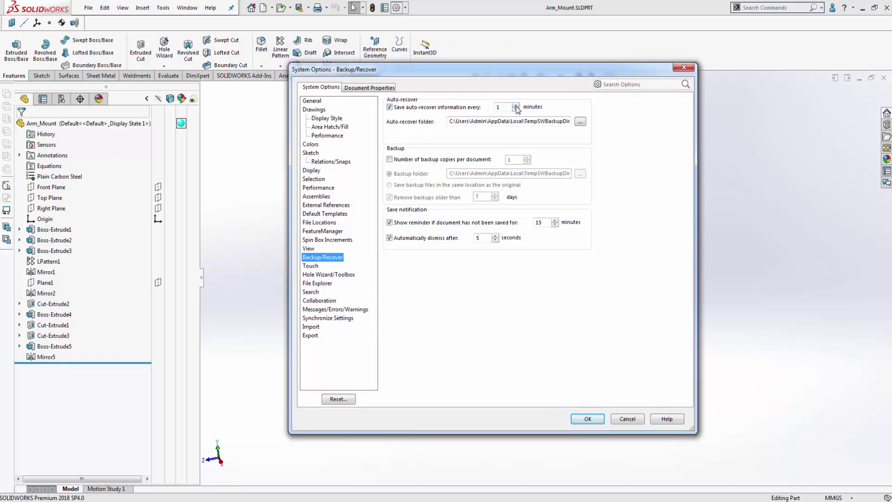
{"action": "left_click", "coordinate": [499, 107]}
{"action": "left_click_drag", "start_coordinate": [450, 122], "coordinate": [601, 130]}
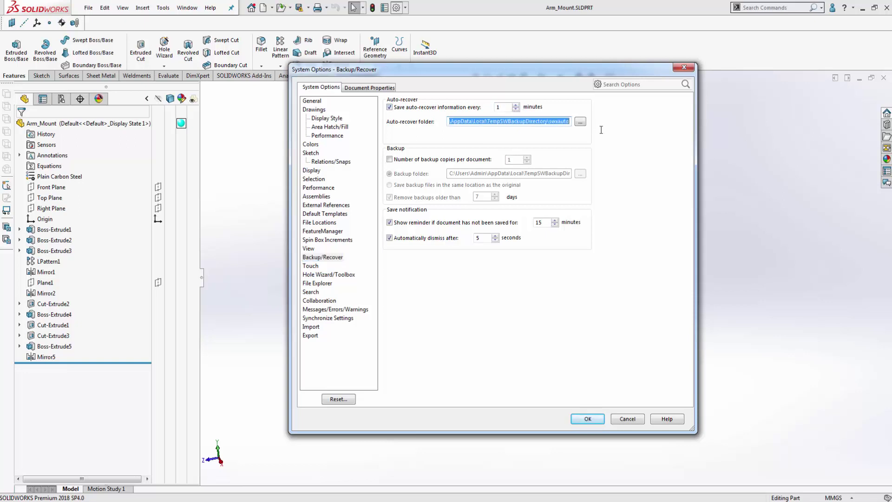
{"action": "left_click", "coordinate": [534, 122]}
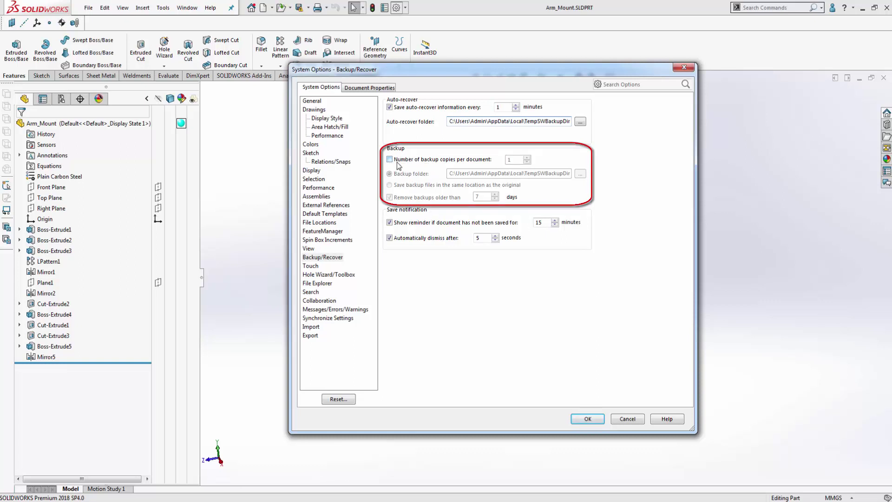
Step: Enable one backup copy per document, then review the backup folder path and the save notification settings
{"action": "left_click", "coordinate": [397, 162]}
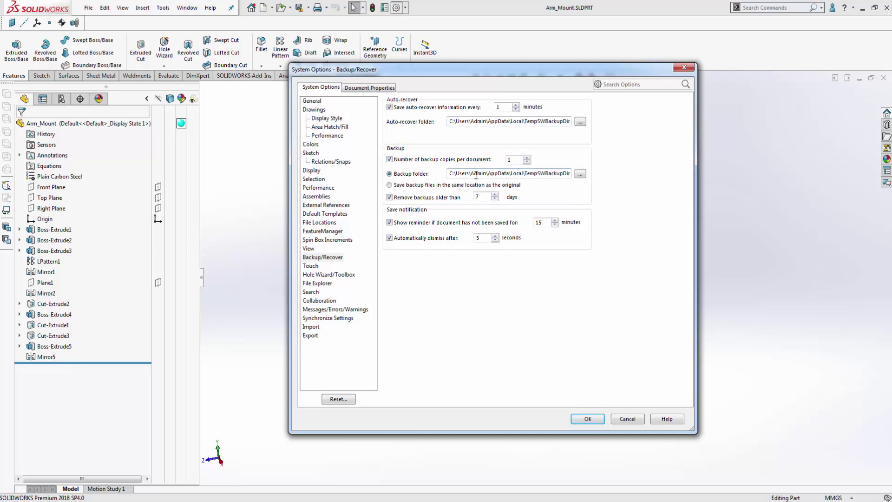
{"action": "left_click_drag", "start_coordinate": [449, 173], "coordinate": [542, 173]}
{"action": "left_click", "coordinate": [537, 172]}
{"action": "double_click", "coordinate": [545, 222]}
{"action": "left_click", "coordinate": [422, 220]}
Step: Review the auto-recover folder path, then switch to File Explorer and browse the swxauto folder for the Arm_Mount_1 recovery file
{"action": "left_click_drag", "start_coordinate": [449, 121], "coordinate": [595, 119]}
{"action": "left_click", "coordinate": [554, 121]}
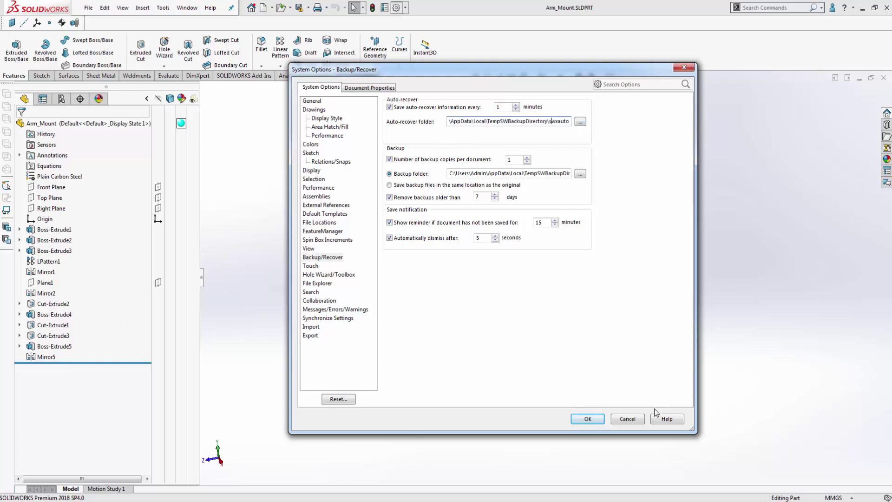
{"action": "mouse_move", "coordinate": [454, 121]}
{"action": "left_mouse_down"}
{"action": "mouse_move", "coordinate": [425, 123]}
{"action": "mouse_move", "coordinate": [449, 122]}
{"action": "left_mouse_up"}
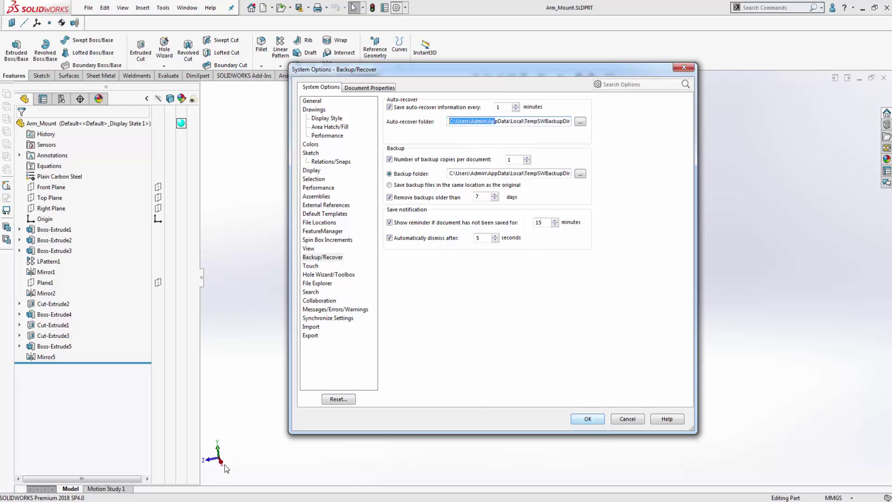
{"action": "left_click", "coordinate": [37, 501]}
{"action": "left_click", "coordinate": [630, 217]}
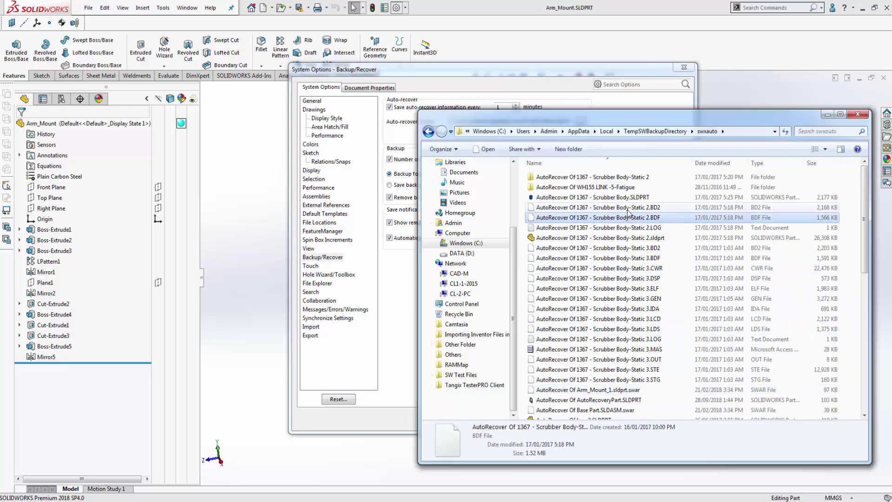
{"action": "scroll", "coordinate": [633, 214], "scroll_direction": "down", "scroll_amount": 10}
{"action": "scroll", "coordinate": [637, 231], "scroll_direction": "up", "scroll_amount": 10}
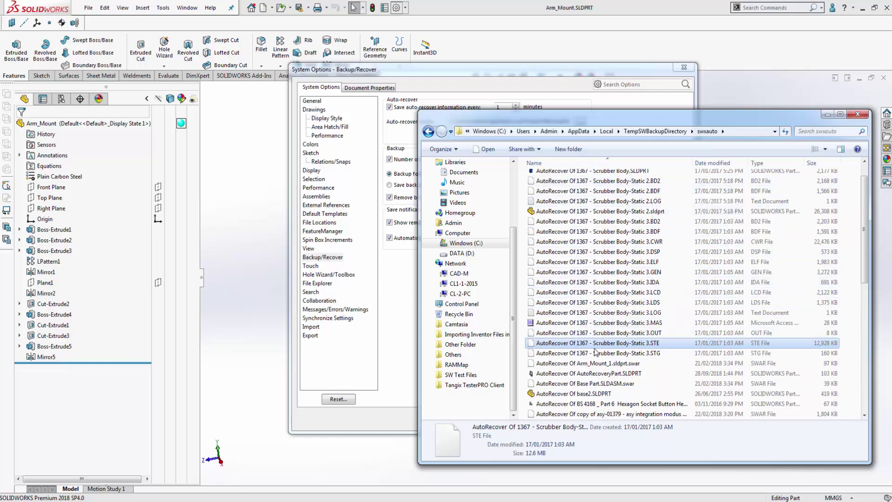
Step: Rename the Arm_Mount_1 recovery file to Arm_Mount_1.sldprt by removing the "AutoRecover Of" prefix and the .swar extension
{"action": "left_click", "coordinate": [583, 363]}
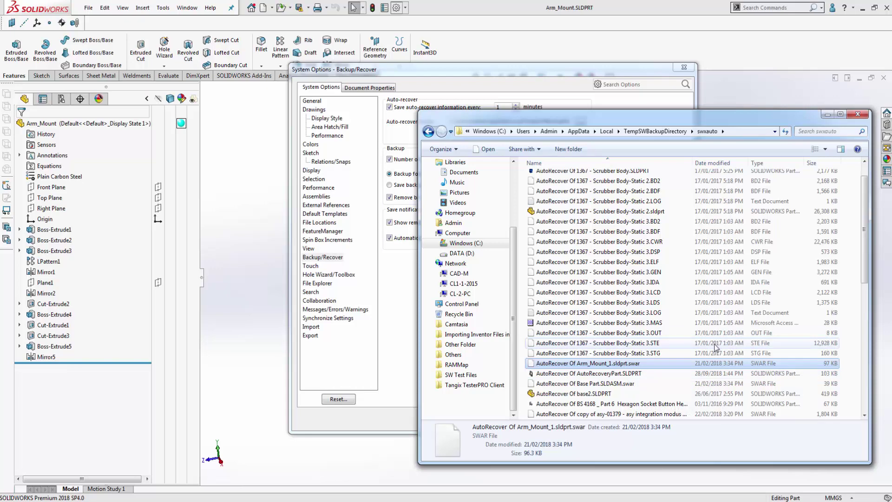
{"action": "right_click", "coordinate": [622, 363]}
{"action": "left_click", "coordinate": [617, 361]}
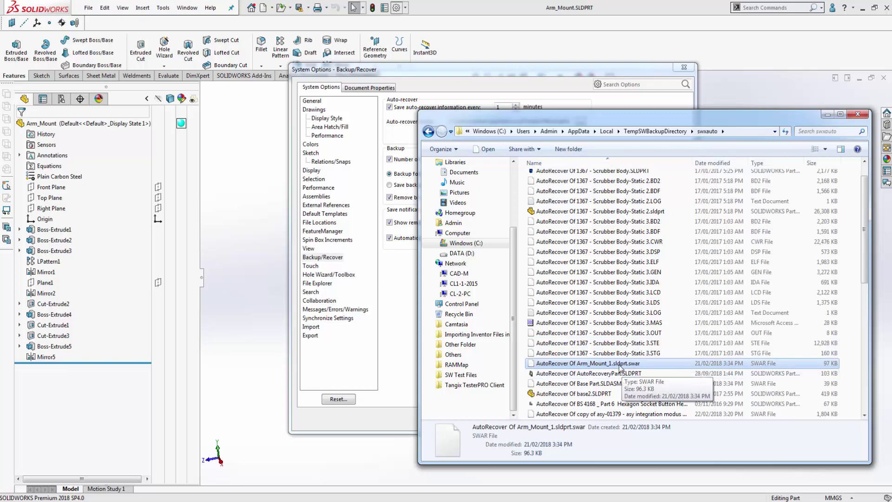
{"action": "right_click", "coordinate": [652, 366]}
{"action": "left_click", "coordinate": [658, 341]}
{"action": "left_click_drag", "start_coordinate": [578, 363], "coordinate": [513, 379]}
{"action": "key", "text": "BackSpace"}
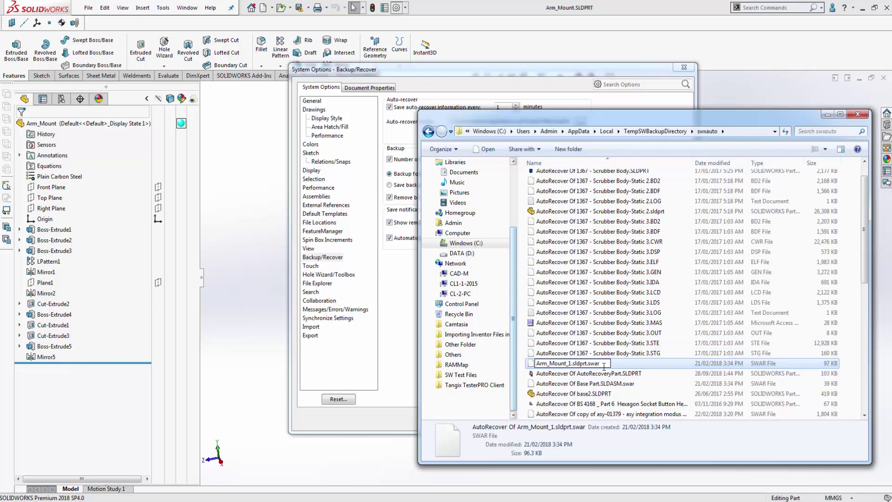
{"action": "left_click_drag", "start_coordinate": [587, 364], "coordinate": [600, 363]}
{"action": "key", "text": "BackSpace"}
{"action": "key", "text": "Return"}
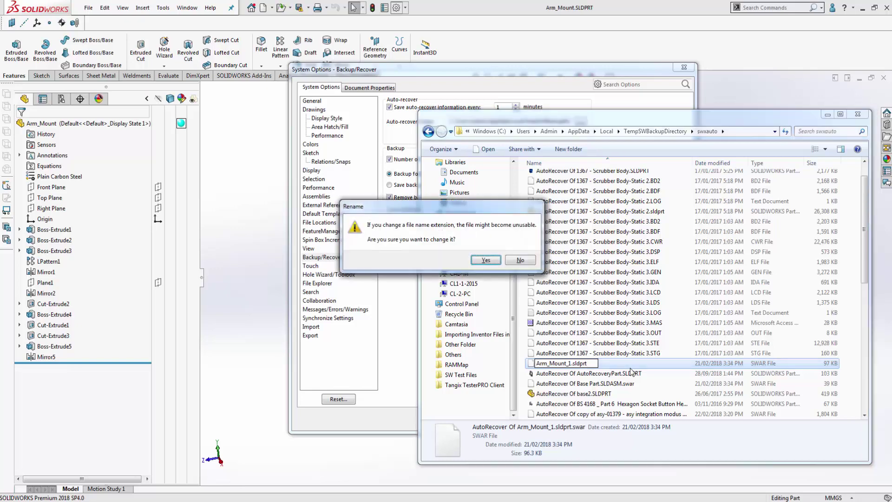
{"action": "left_click", "coordinate": [485, 261]}
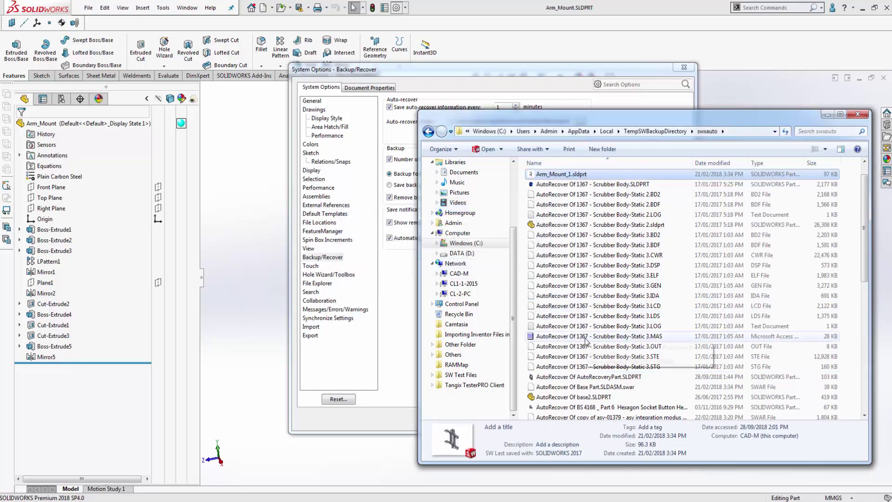
Step: Open the renamed Arm_Mount_1.sldprt in SOLIDWORKS and close the System Options dialog without applying its changes
{"action": "double_click", "coordinate": [576, 179]}
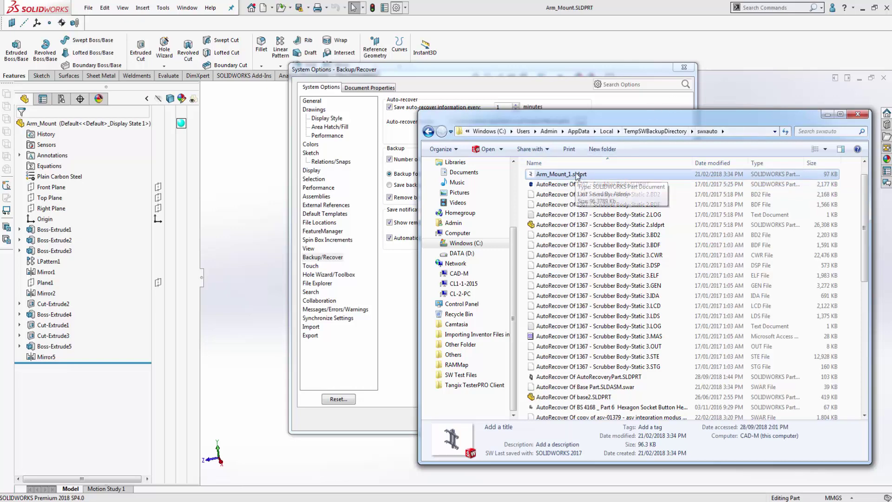
{"action": "left_click_drag", "start_coordinate": [571, 174], "coordinate": [224, 280]}
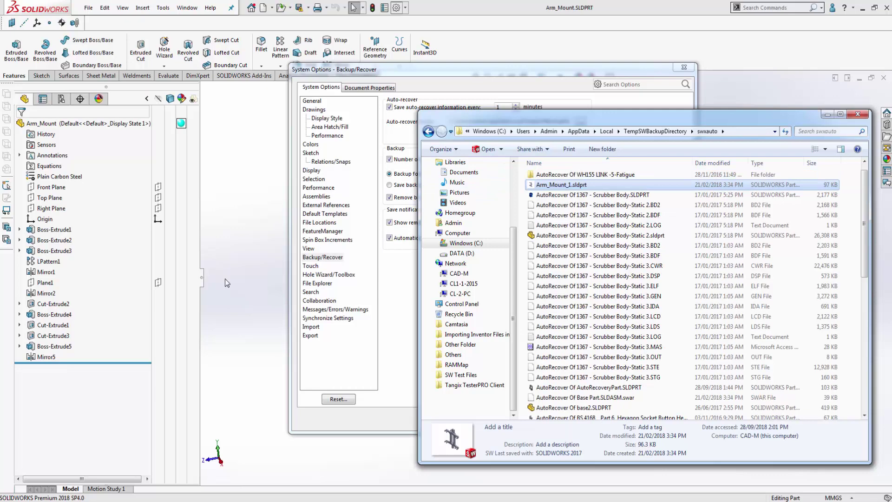
{"action": "double_click", "coordinate": [571, 183]}
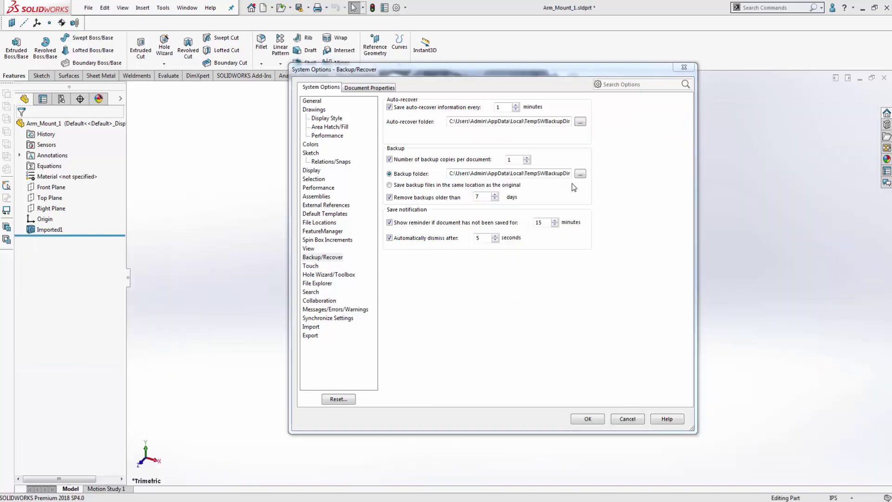
{"action": "left_click", "coordinate": [439, 258]}
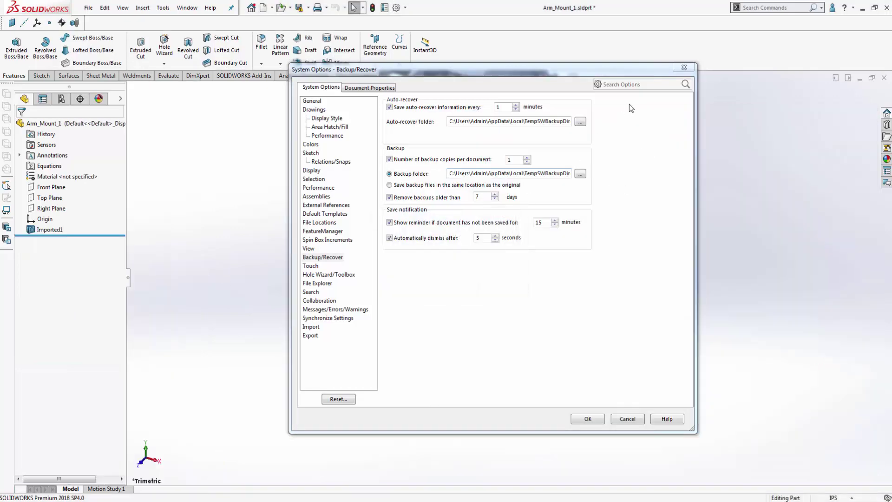
{"action": "left_click", "coordinate": [684, 67]}
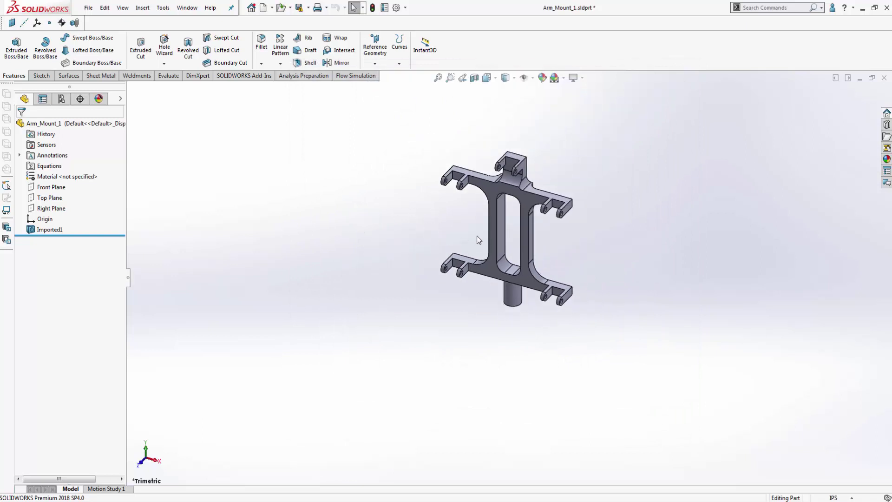
Step: Examine the recovered part's geometry, check the files in the swxauto folder in File Explorer, and return to the part in SOLIDWORKS
{"action": "scroll", "coordinate": [476, 236], "scroll_direction": "down", "scroll_amount": 3}
{"action": "scroll", "coordinate": [662, 185], "scroll_direction": "down", "scroll_amount": 2}
{"action": "scroll", "coordinate": [524, 191], "scroll_direction": "up", "scroll_amount": 2}
{"action": "middle_click_drag", "start_coordinate": [524, 191], "coordinate": [554, 236]}
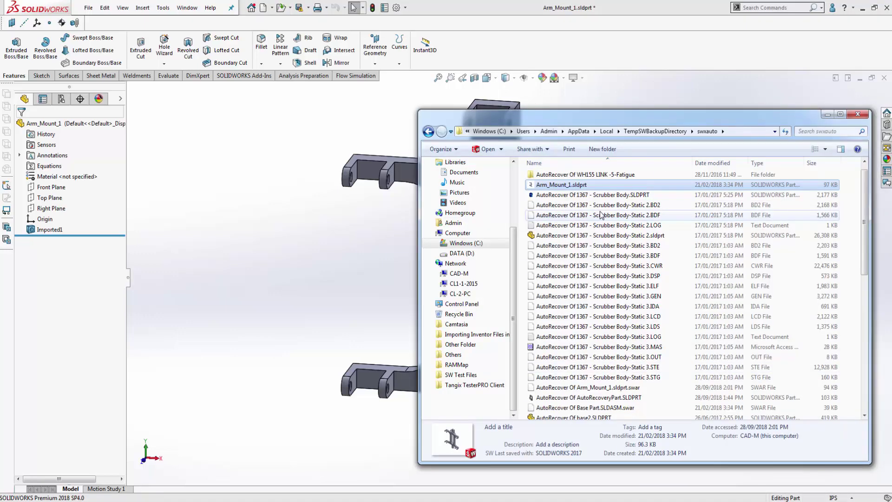
{"action": "left_click", "coordinate": [632, 215]}
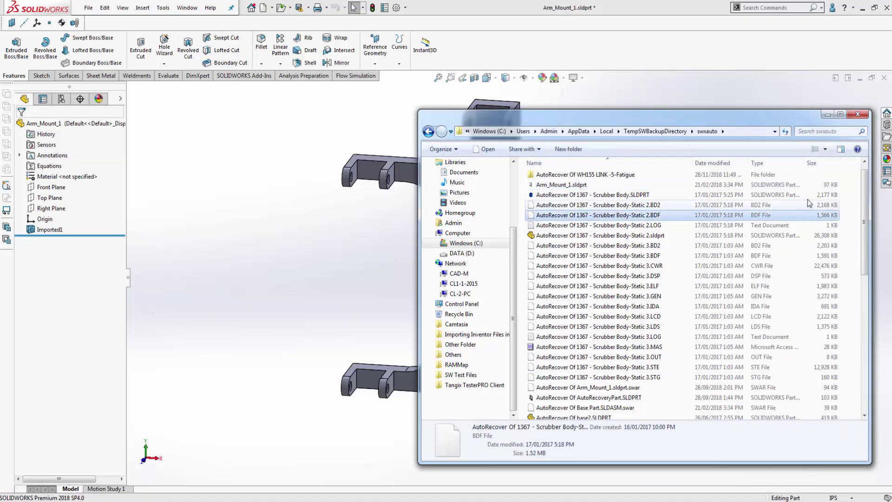
{"action": "left_click_drag", "start_coordinate": [846, 196], "coordinate": [689, 369]}
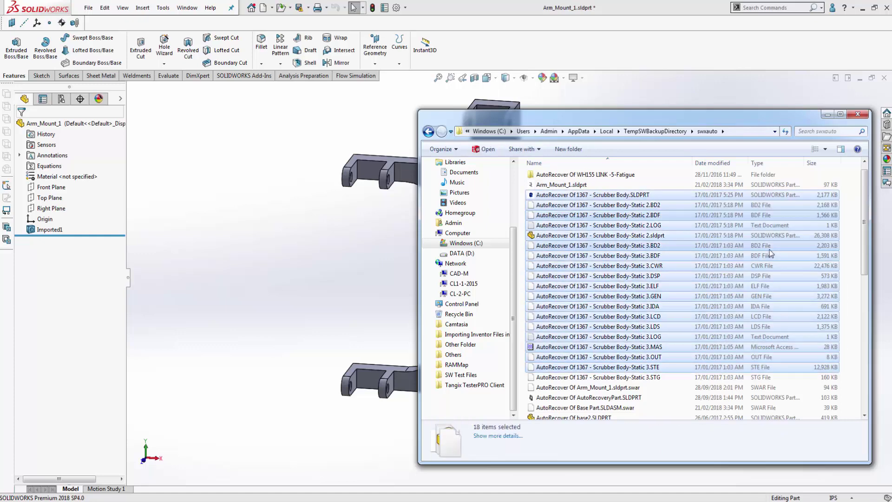
{"action": "left_click", "coordinate": [415, 239]}
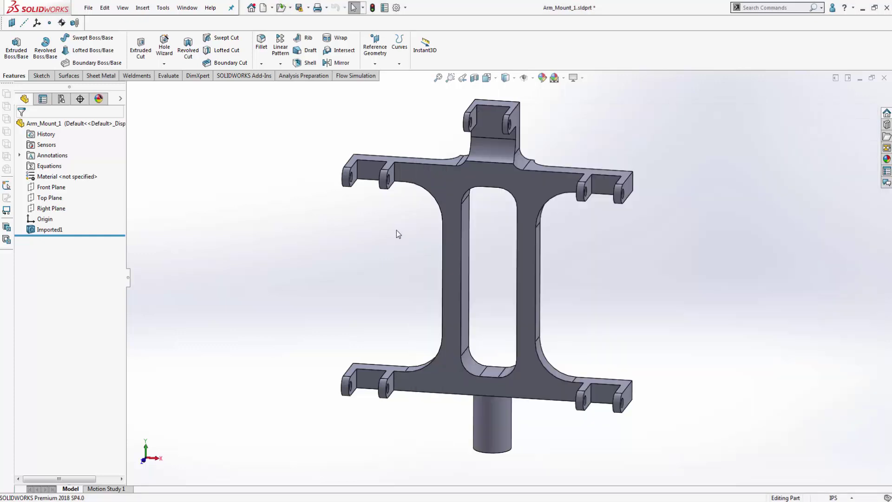